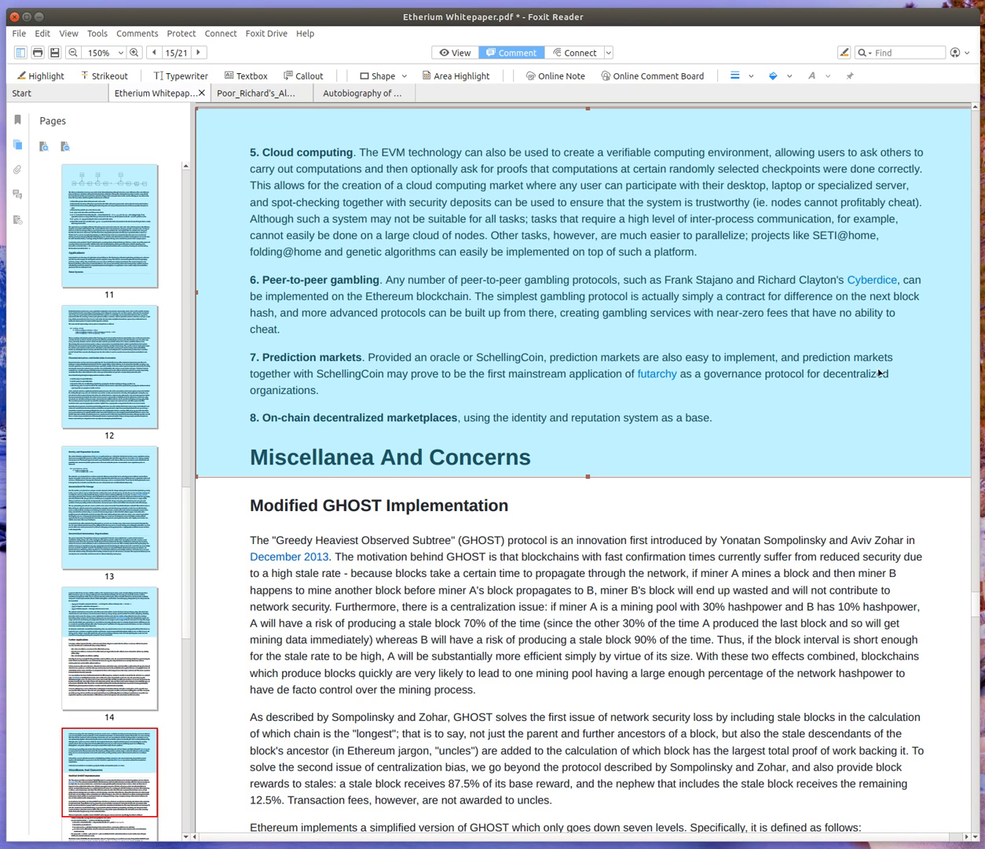
# Step: Switch to the Carnegie autobiography, zoom to 125%, and skip ahead a few pages
pyautogui.click(365, 95)
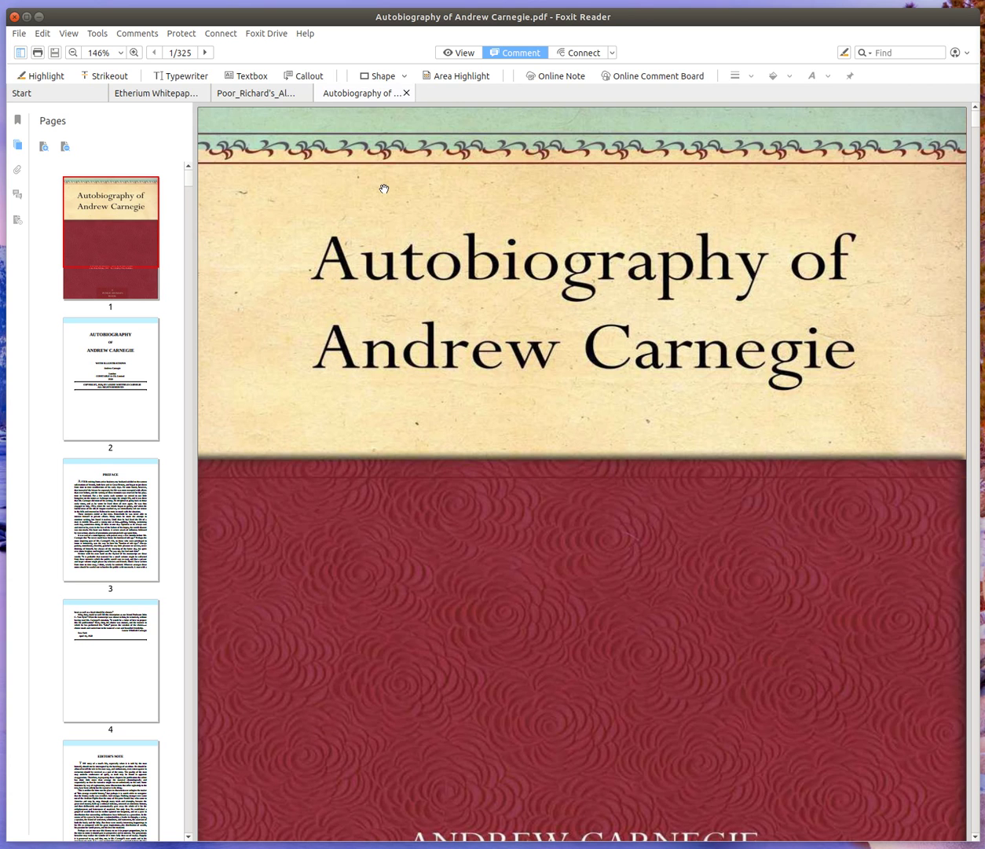
pyautogui.scroll(-1, 384, 188)
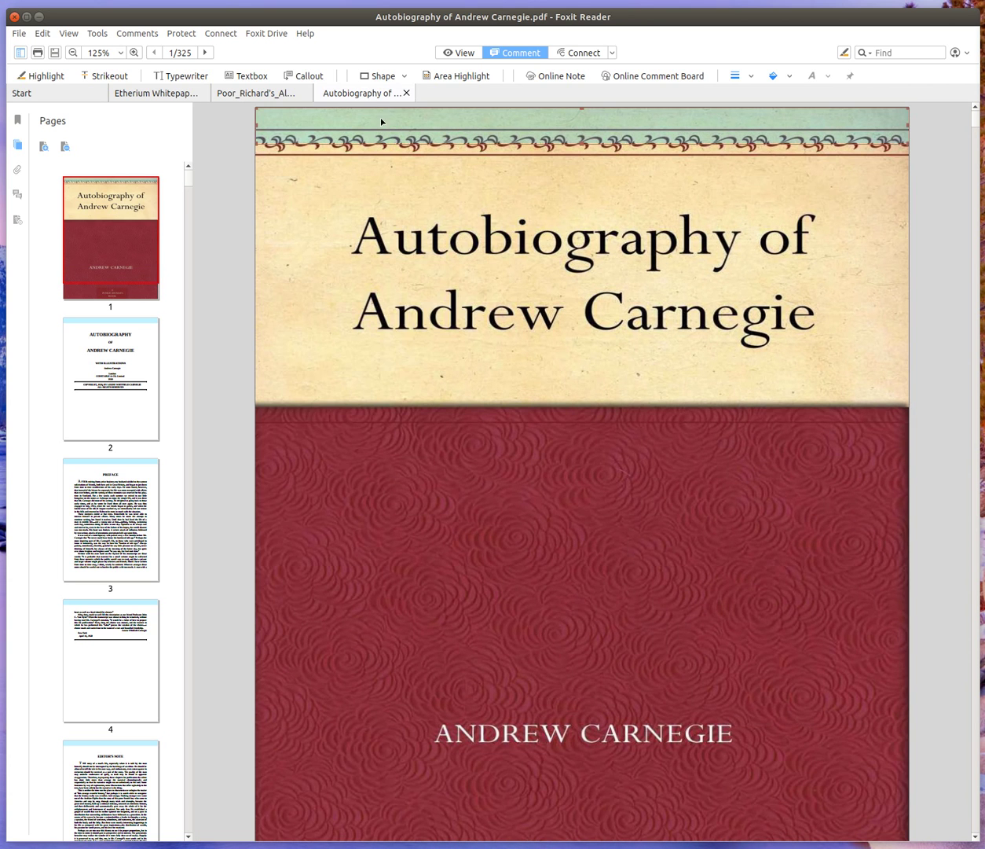
pyautogui.click(974, 149)
pyautogui.click(974, 149)
pyautogui.click(334, 444)
# Step: Visit pages 12 and 13, then drag the scrollbar back to the cover page
pyautogui.click(144, 426)
pyautogui.click(130, 563)
pyautogui.click(657, 140)
pyautogui.moveTo(970, 149); pyautogui.dragTo(971, 107)
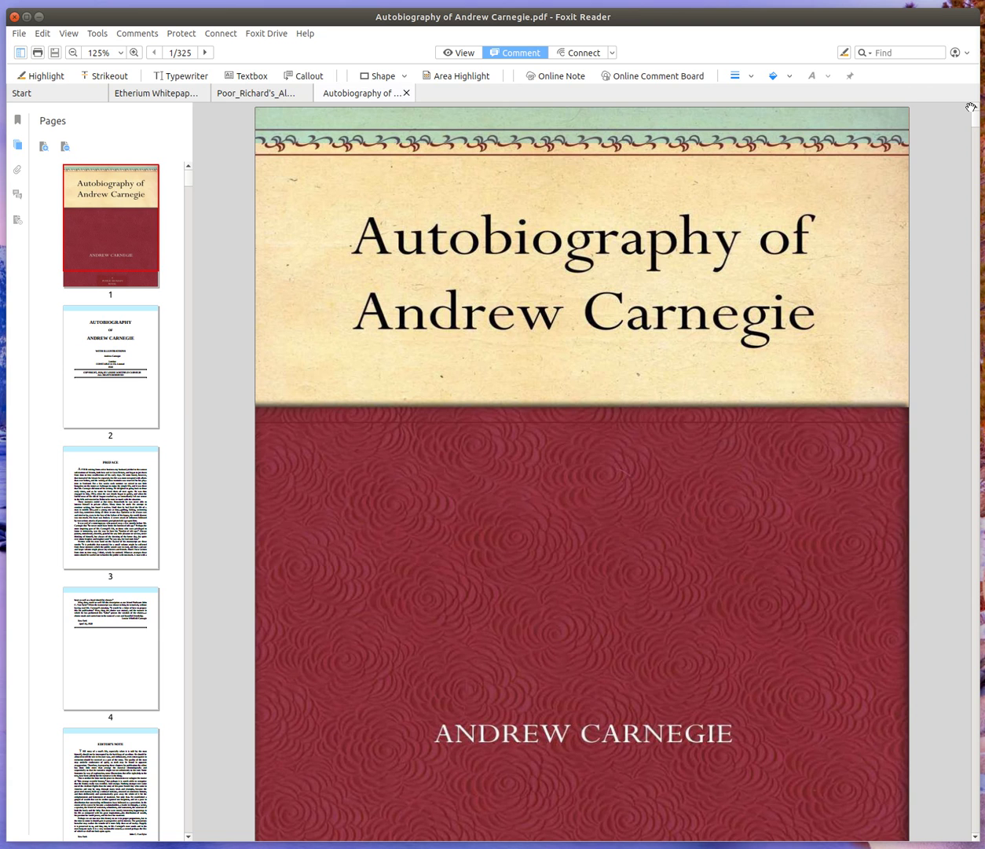
# Step: Stretch the cover's light-blue highlight down over the title and the whole cover
pyautogui.click(381, 137)
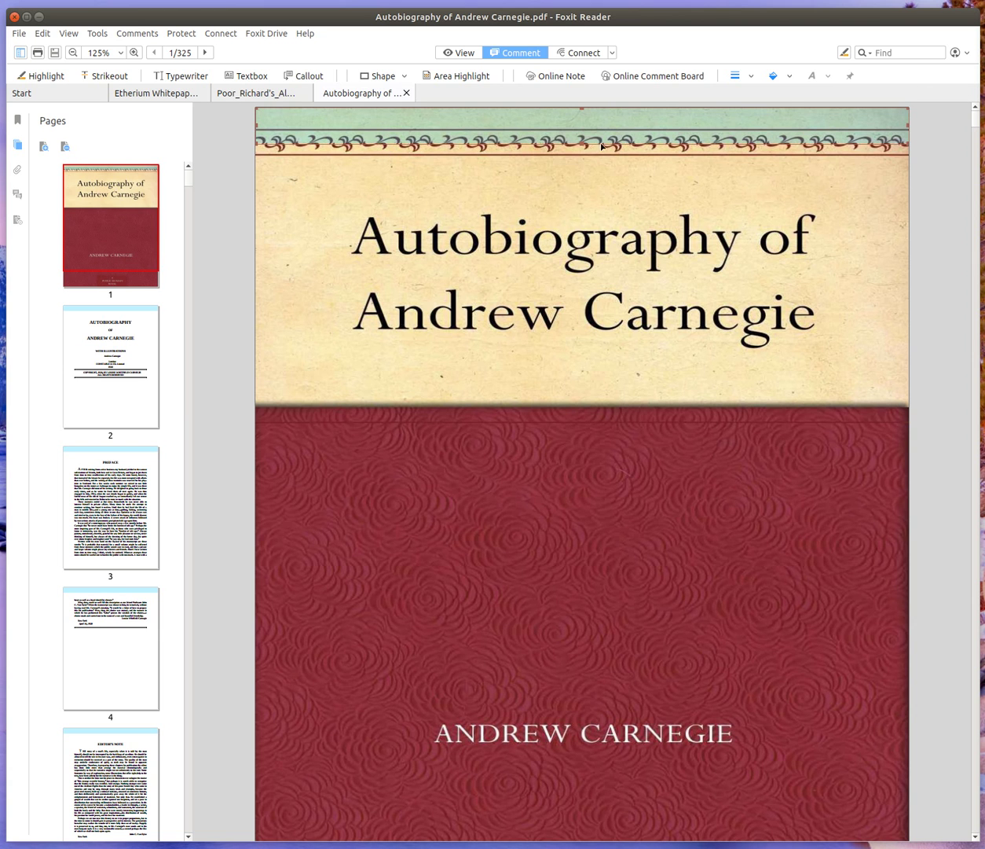
pyautogui.moveTo(567, 139)
pyautogui.mouseDown()
pyautogui.moveTo(531, 477)
pyautogui.moveTo(559, 508)
pyautogui.mouseUp()
pyautogui.scroll(-4, 559, 508)
pyautogui.scroll(1, 573, 322)
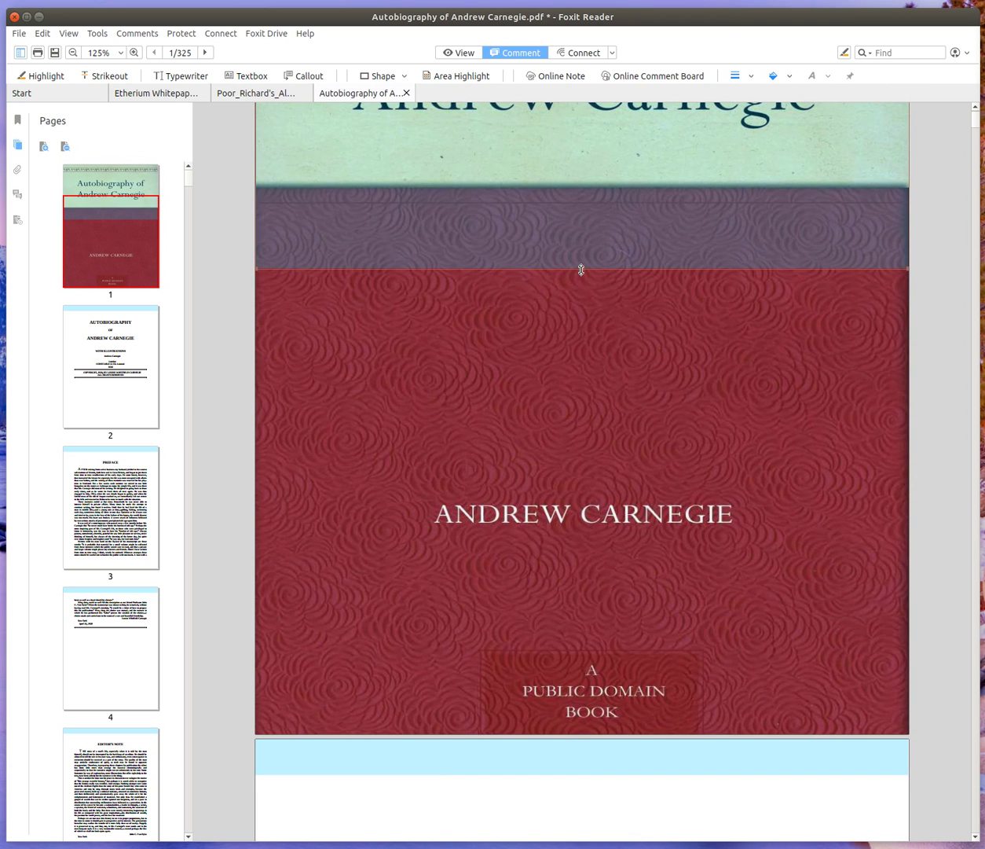
pyautogui.moveTo(582, 270); pyautogui.dragTo(551, 743)
pyautogui.scroll(-5, 494, 414)
pyautogui.scroll(-3, 541, 458)
# Step: Extend page 2's highlight down to the bottom of the page
pyautogui.click(579, 151)
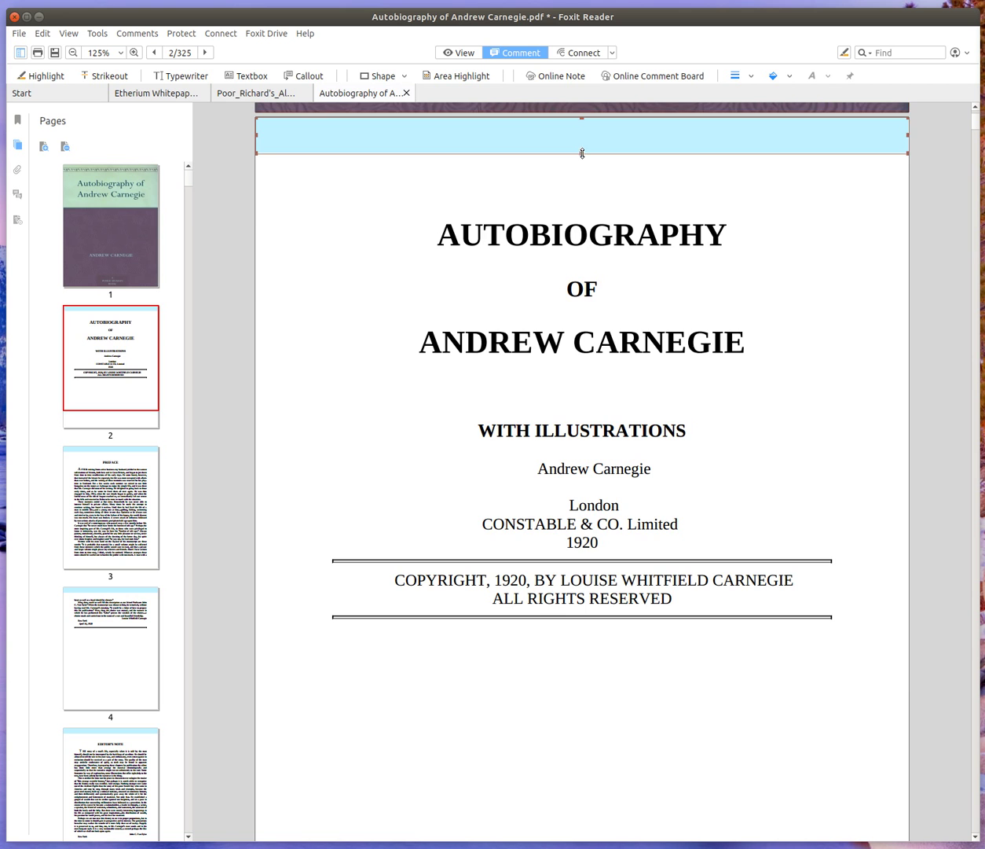
pyautogui.moveTo(582, 153); pyautogui.dragTo(567, 691)
pyautogui.scroll(-4, 568, 567)
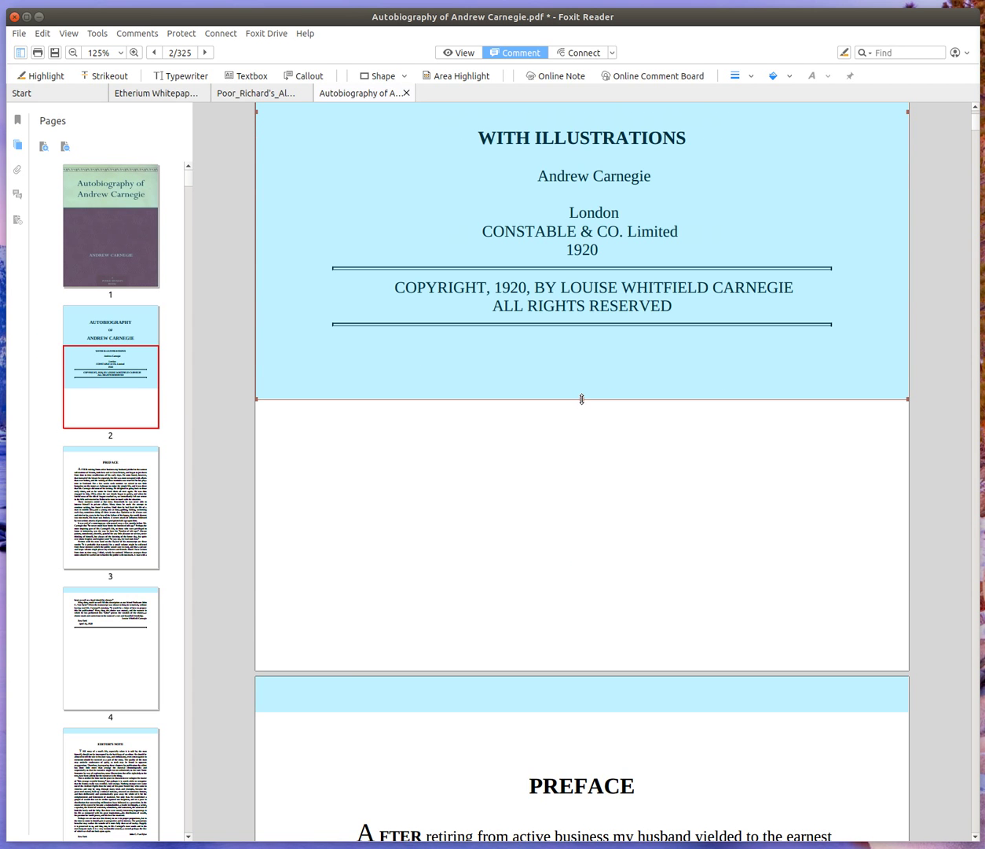
pyautogui.moveTo(581, 399)
pyautogui.mouseDown()
pyautogui.moveTo(579, 696)
pyautogui.moveTo(579, 645)
pyautogui.mouseUp()
pyautogui.scroll(-7, 572, 472)
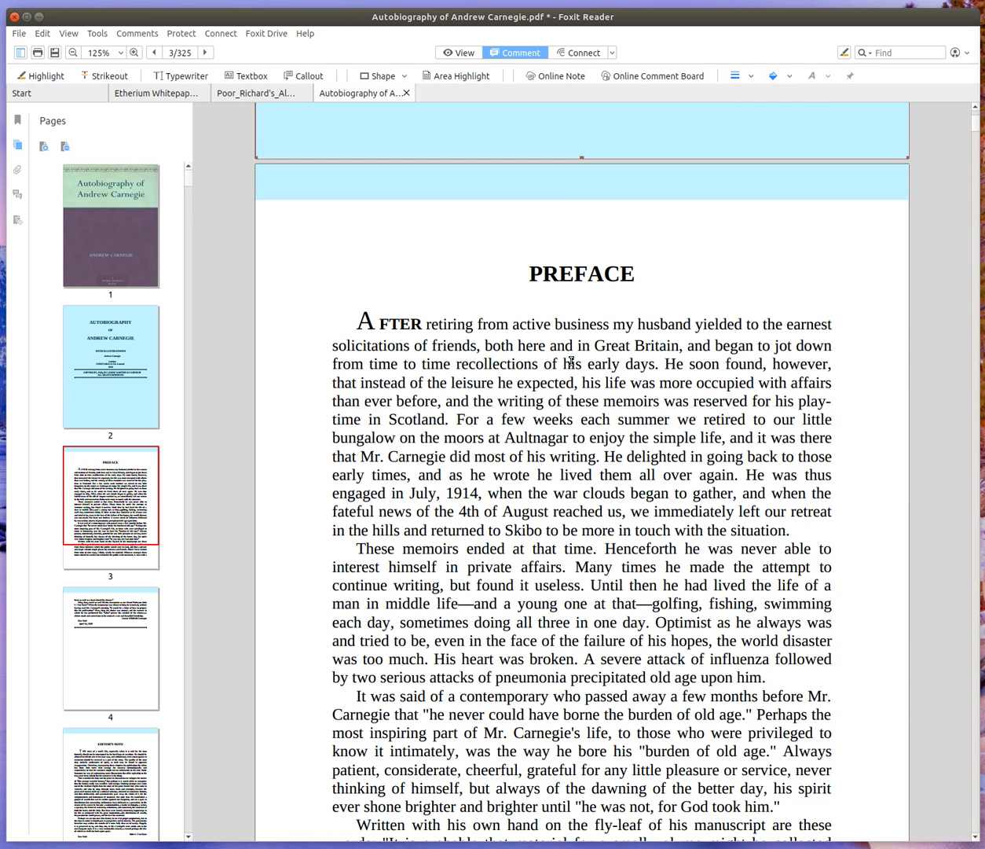
# Step: Extend page 3's highlight through the Preface's first paragraph and save the PDF
pyautogui.click(573, 201)
pyautogui.moveTo(578, 201)
pyautogui.mouseDown()
pyautogui.moveTo(580, 310)
pyautogui.moveTo(579, 289)
pyautogui.moveTo(532, 576)
pyautogui.moveTo(529, 533)
pyautogui.mouseUp()
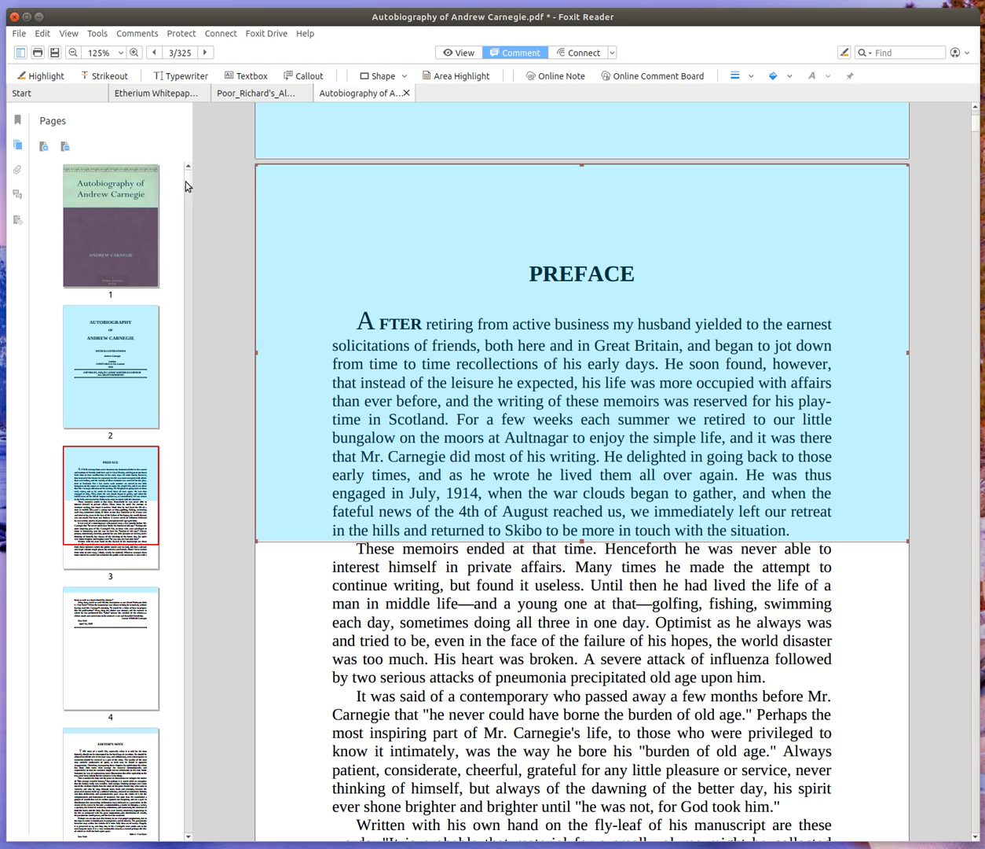
pyautogui.hotkey('ctrl', 's')
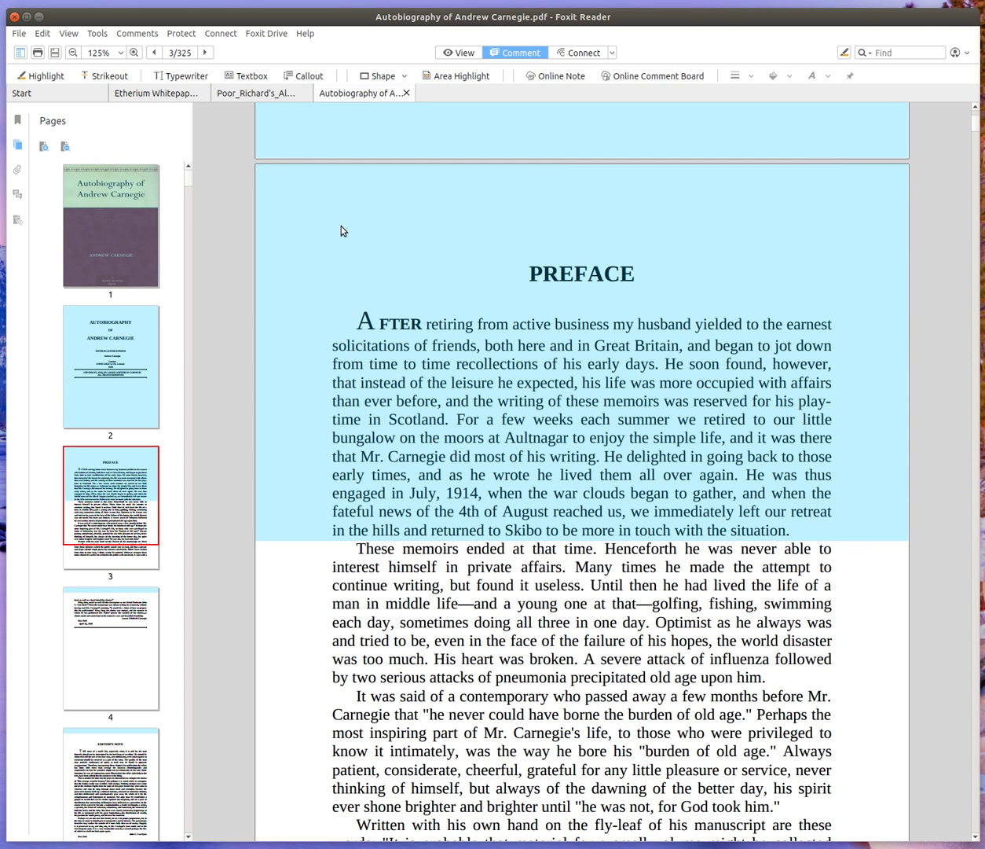
pyautogui.scroll(1, 341, 230)
pyautogui.scroll(1, 189, 180)
pyautogui.scroll(-10, 190, 180)
pyautogui.scroll(10, 157, 243)
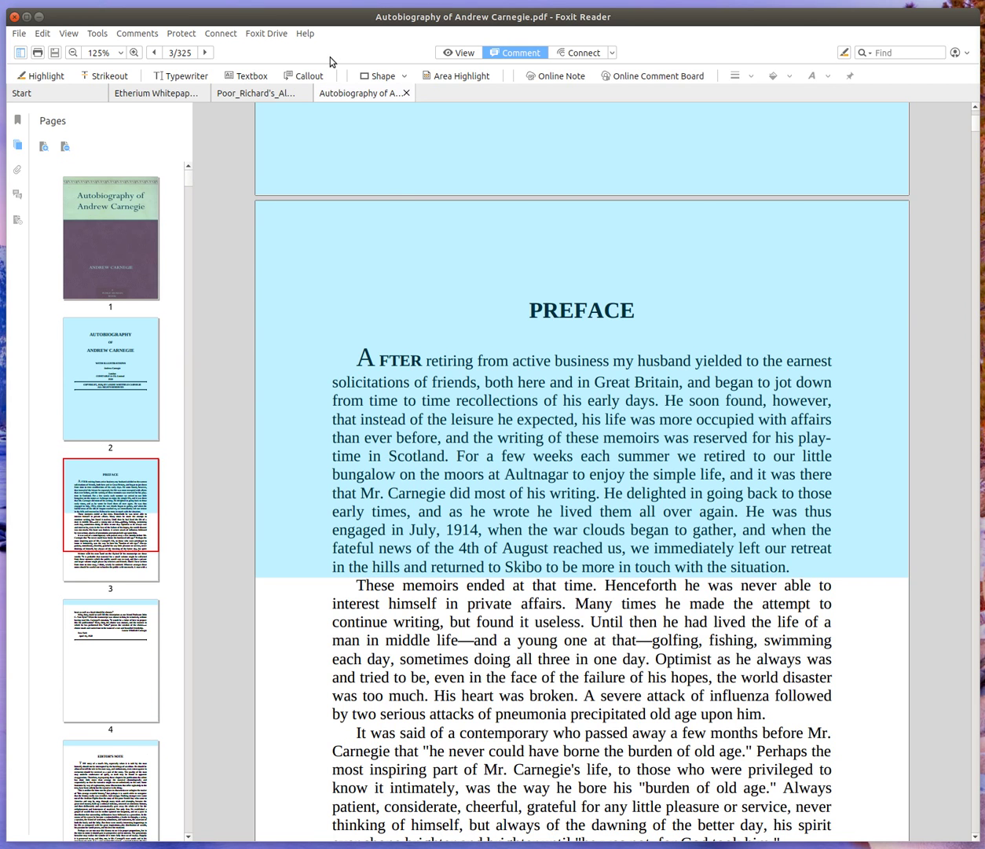
# Step: Switch to Poor_Richard's_Almanack_by_Franklin_Benjamin.pdf and scroll through its page thumbnails
pyautogui.click(275, 92)
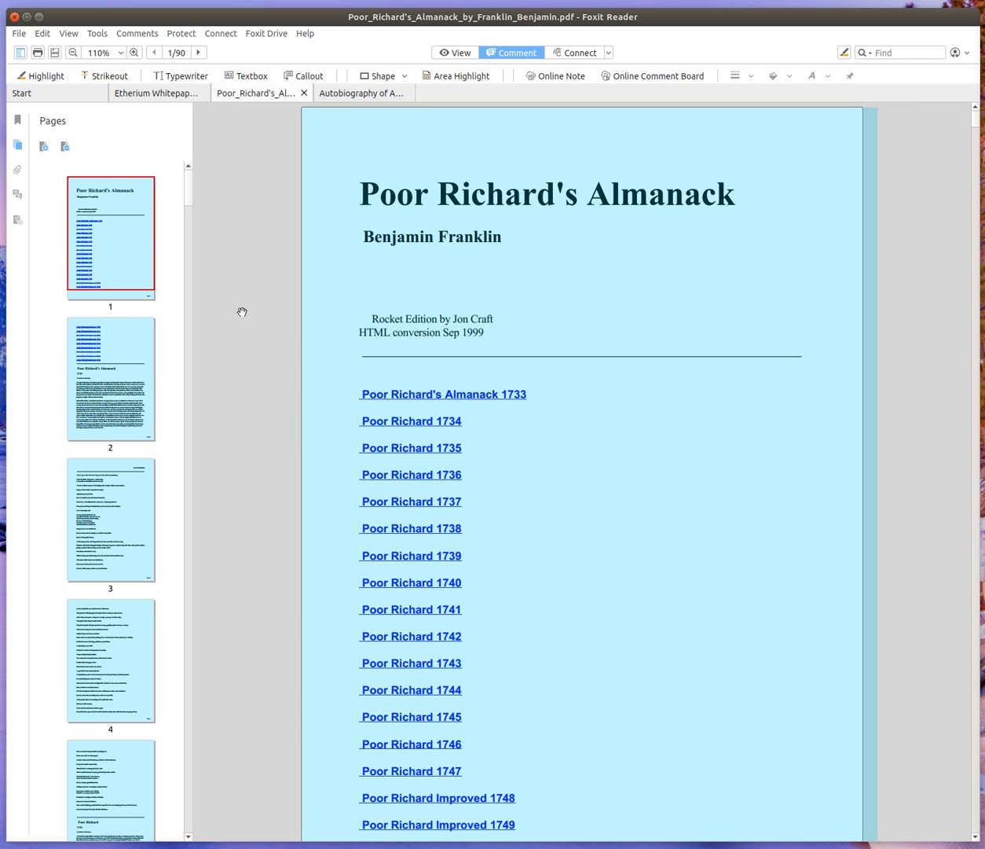
pyautogui.scroll(-5, 126, 286)
pyautogui.scroll(-5, 125, 286)
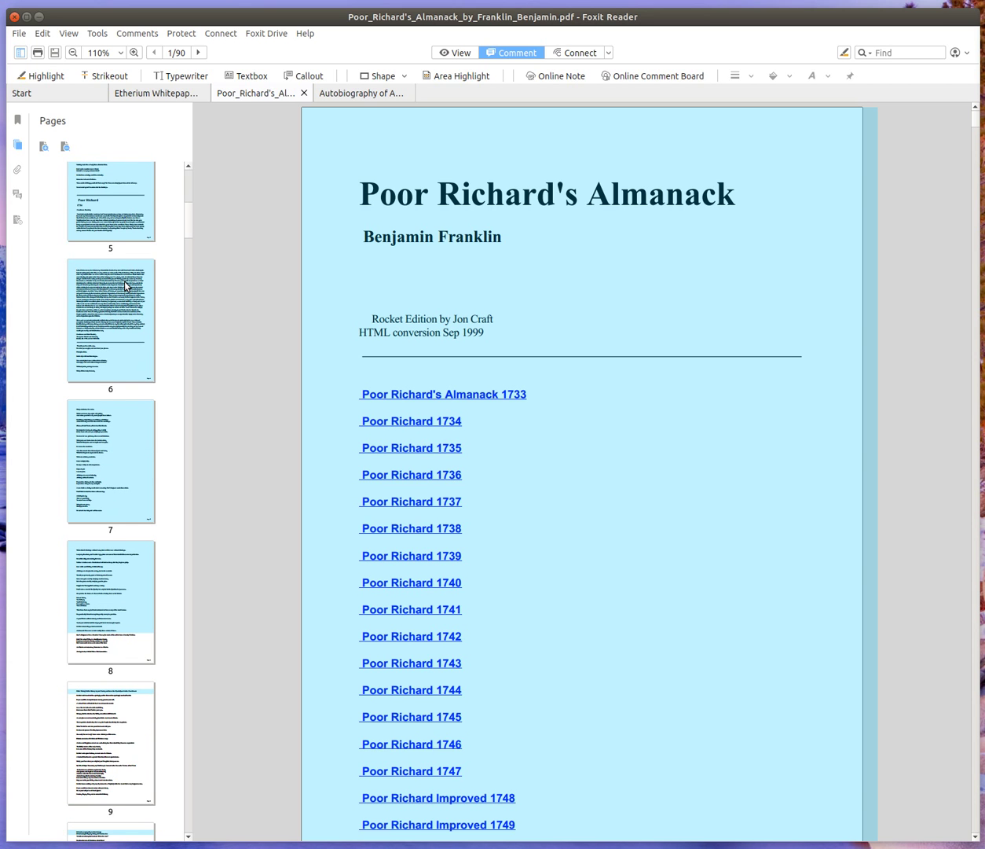
pyautogui.scroll(-2, 126, 334)
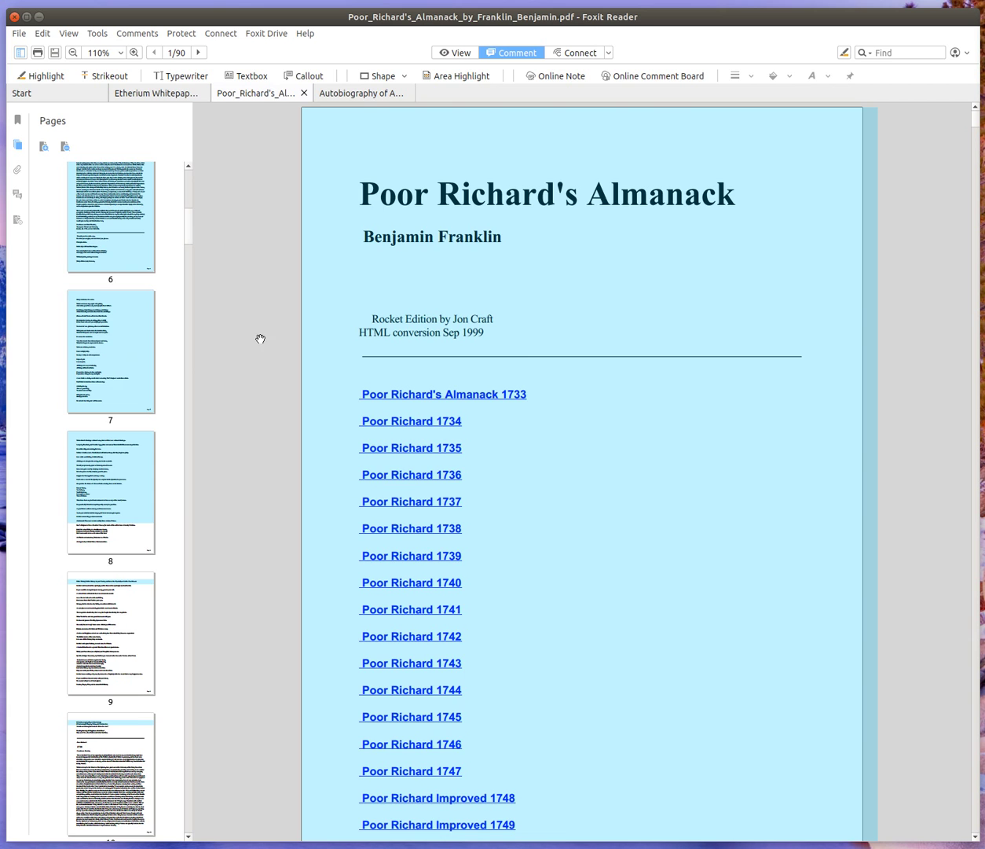
pyautogui.scroll(-3, 520, 361)
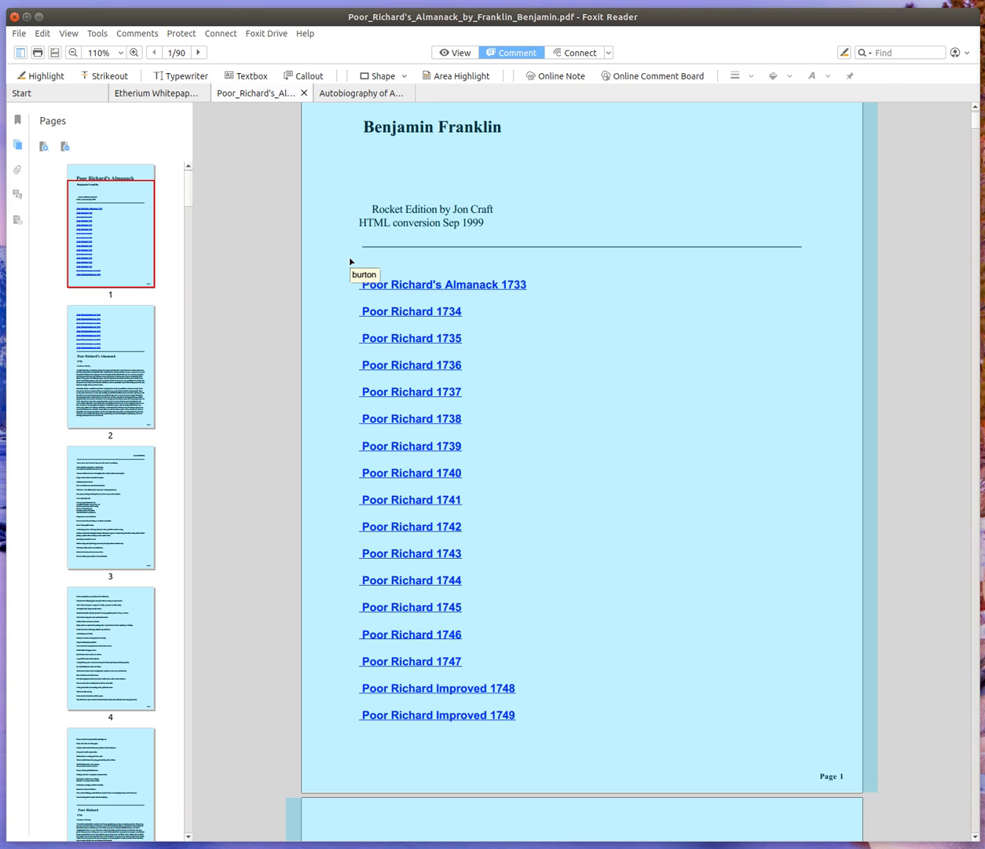
# Step: Go back to Etherium Whitepaper.pdf and jump to page 14, Further Applications
pyautogui.click(172, 93)
pyautogui.scroll(10, 385, 169)
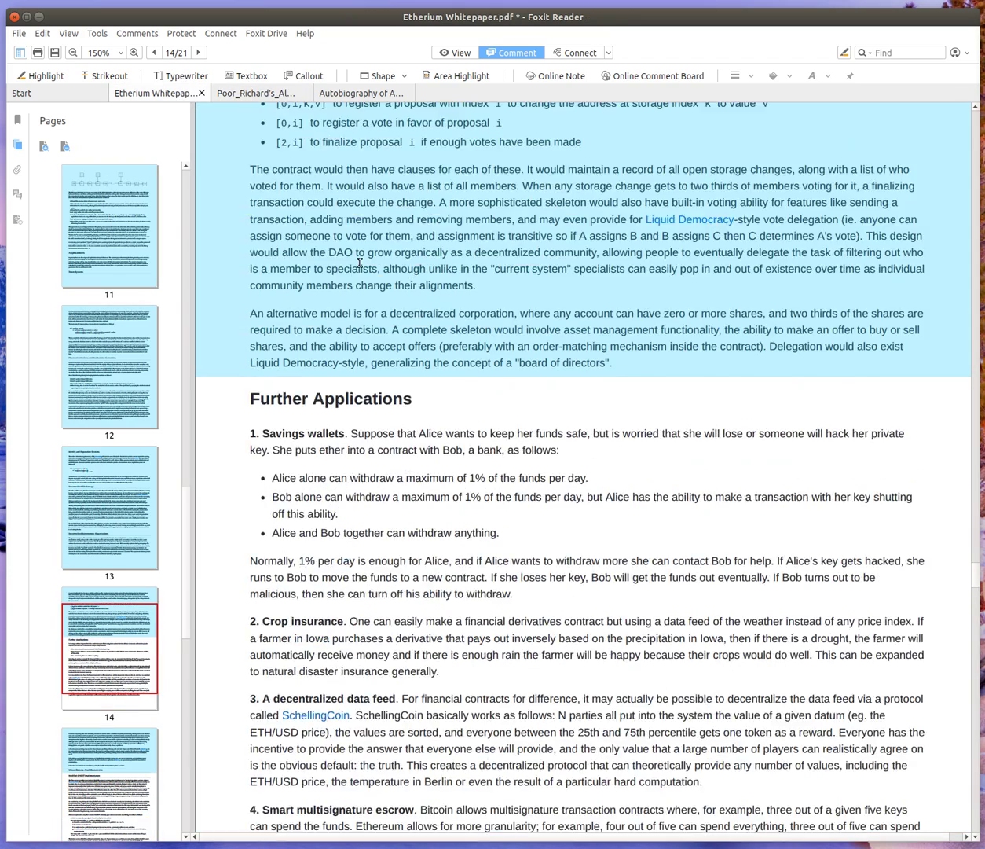
pyautogui.scroll(-3, 359, 263)
pyautogui.scroll(-1, 203, 599)
pyautogui.moveTo(182, 561); pyautogui.dragTo(181, 165)
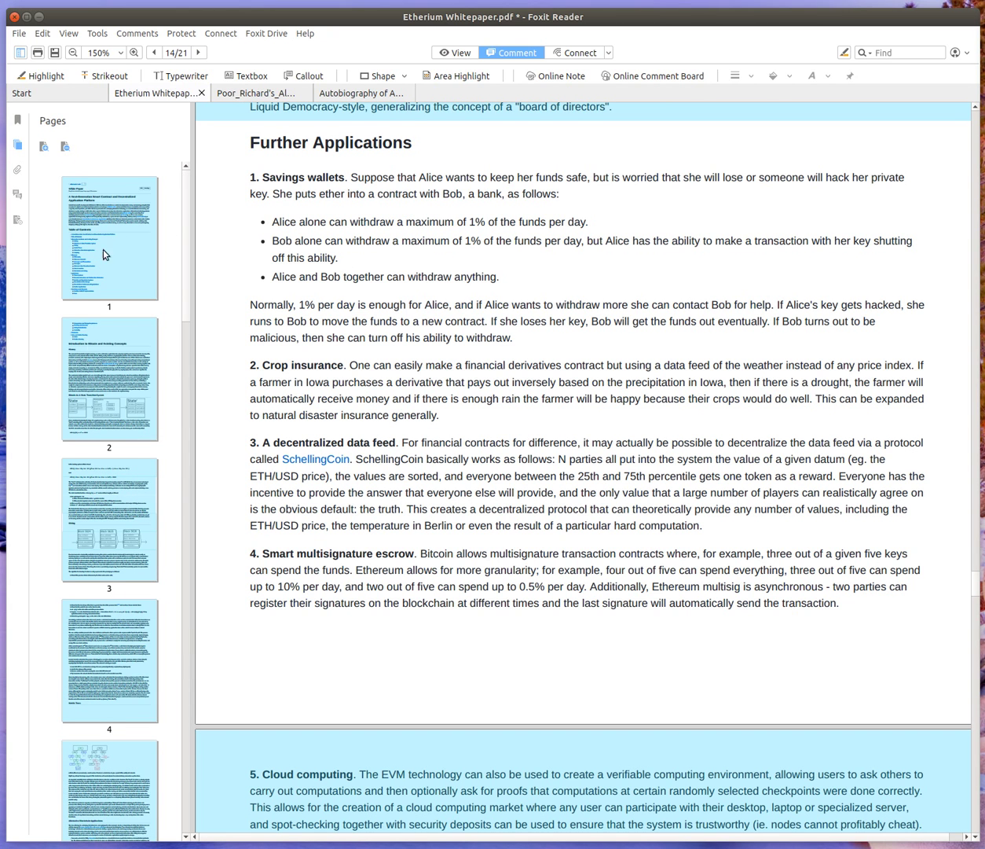
pyautogui.moveTo(187, 273); pyautogui.dragTo(193, 633)
pyautogui.scroll(-1, 96, 514)
pyautogui.click(110, 374)
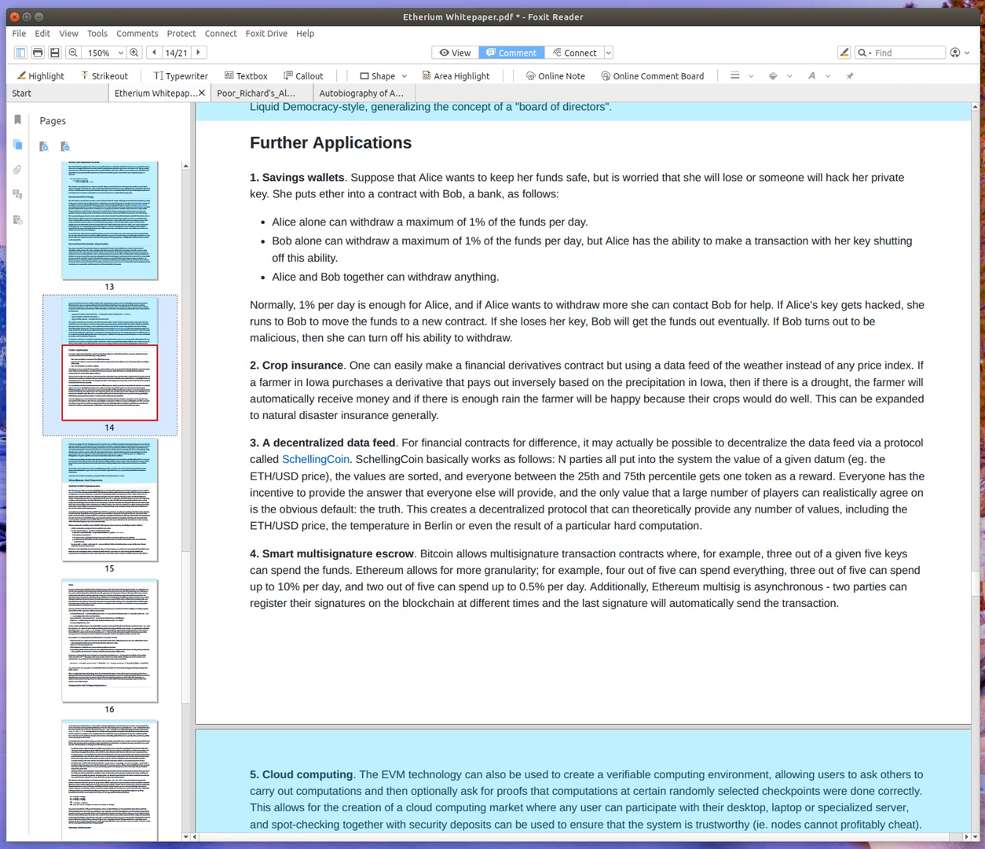
# Step: Bring up the file manager with Alt+Tab and move its window down and right
pyautogui.hotkey('alt', 'Tab')
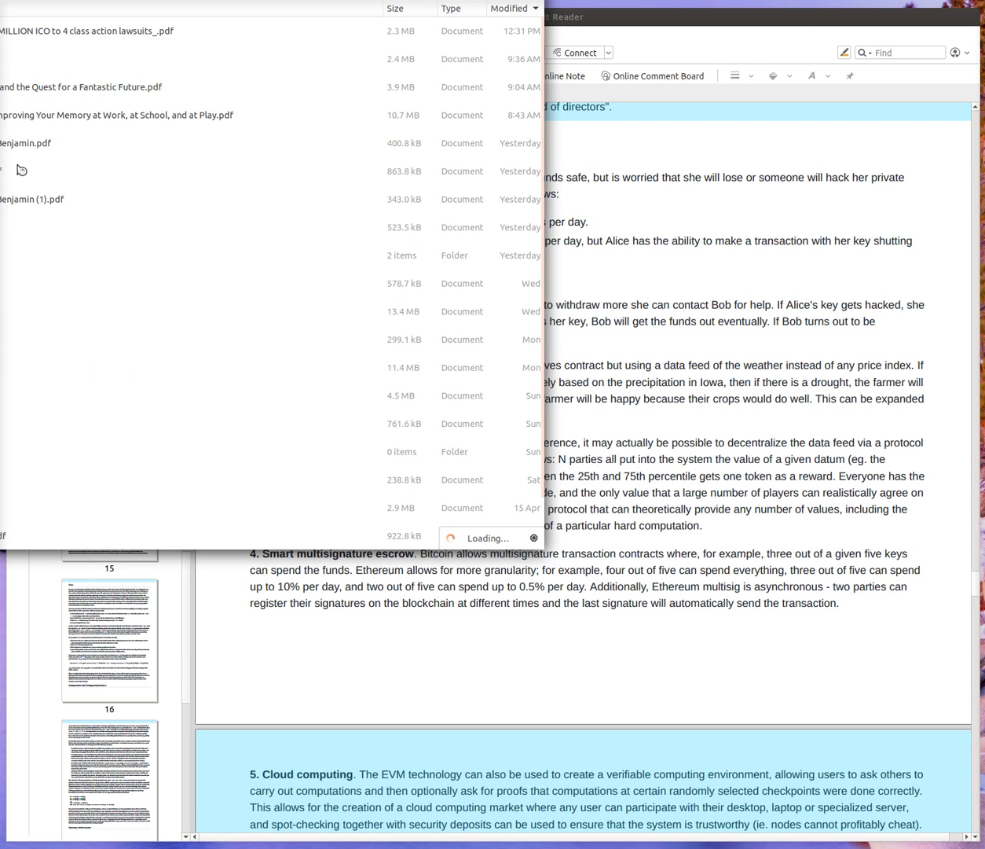
pyautogui.moveTo(158, 0); pyautogui.dragTo(168, 8)
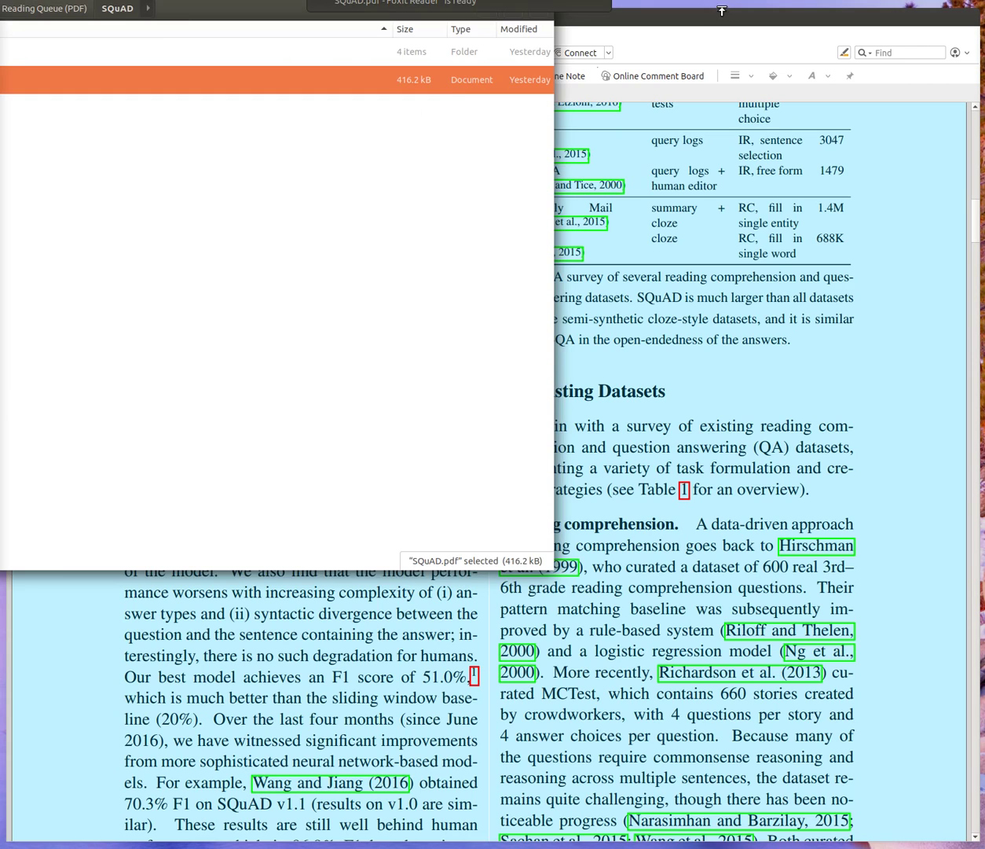
# Step: Bring the Foxit window showing SQuAD.pdf in front of the file manager
pyautogui.click(709, 14)
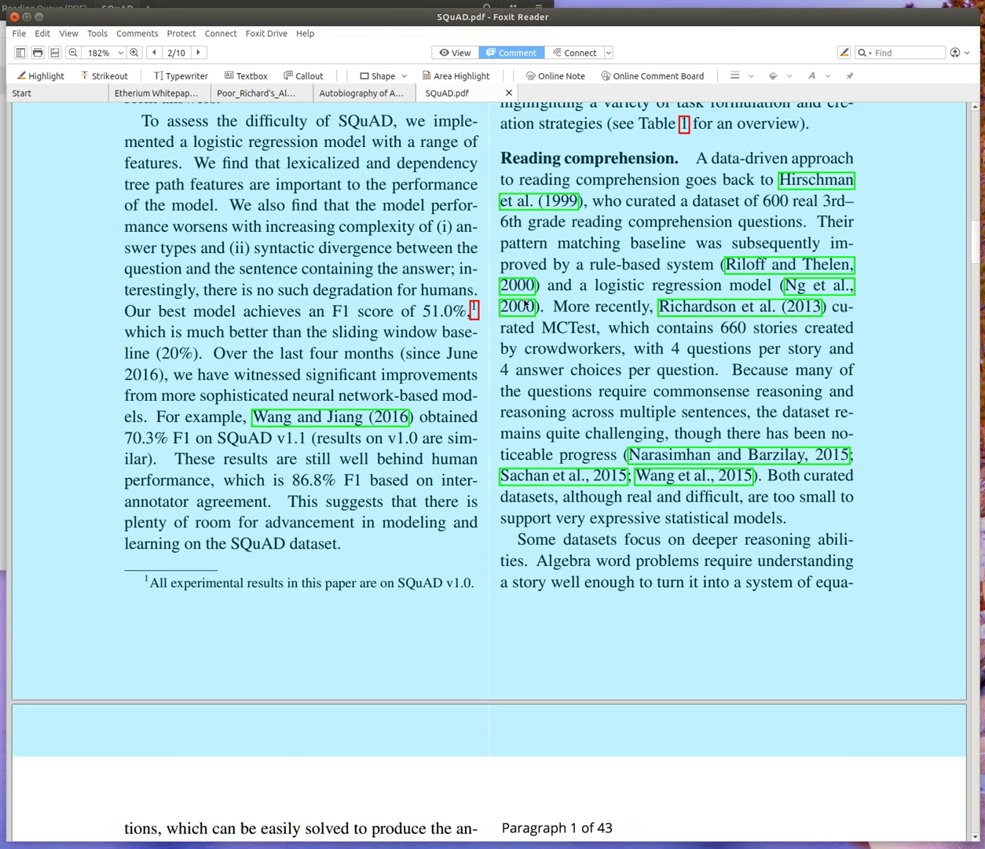
pyautogui.scroll(-10, 519, 314)
pyautogui.scroll(-2, 636, 383)
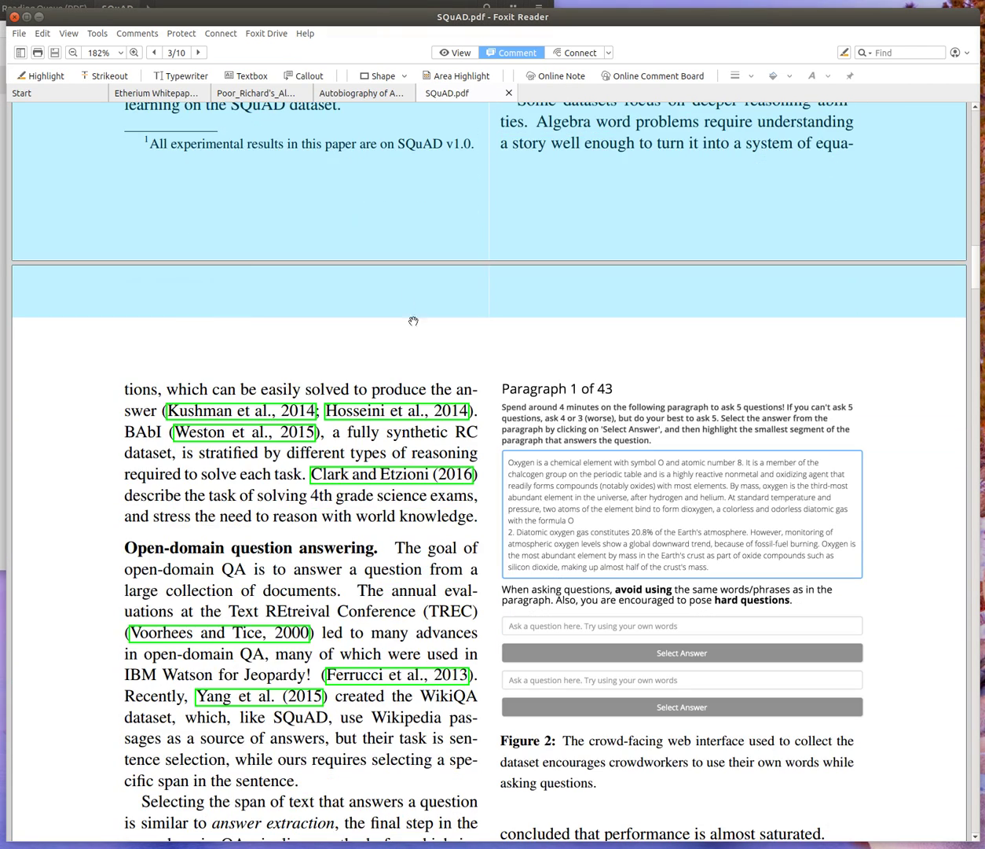
# Step: Stretch page 3's highlight down the left column, then shrink it back to the page top
pyautogui.click(326, 322)
pyautogui.moveTo(252, 317); pyautogui.dragTo(248, 547)
pyautogui.scroll(-4, 349, 484)
pyautogui.moveTo(246, 364); pyautogui.dragTo(251, 610)
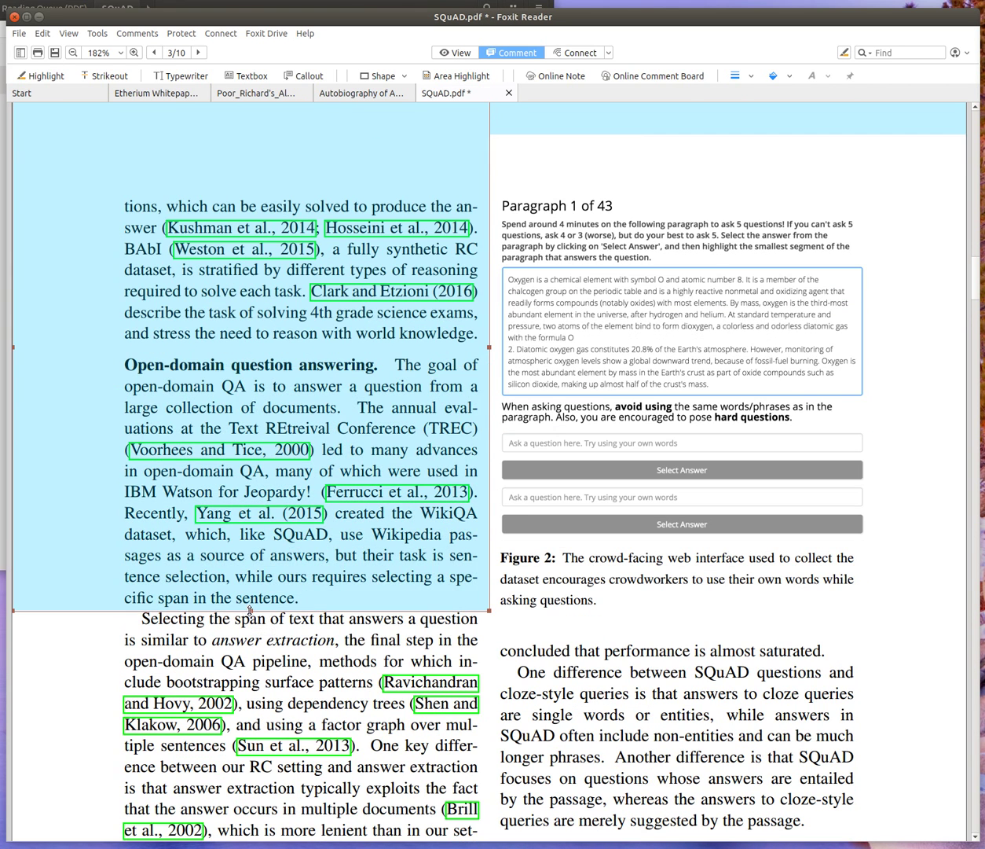
pyautogui.moveTo(249, 428); pyautogui.dragTo(296, 141)
pyautogui.scroll(-8, 471, 393)
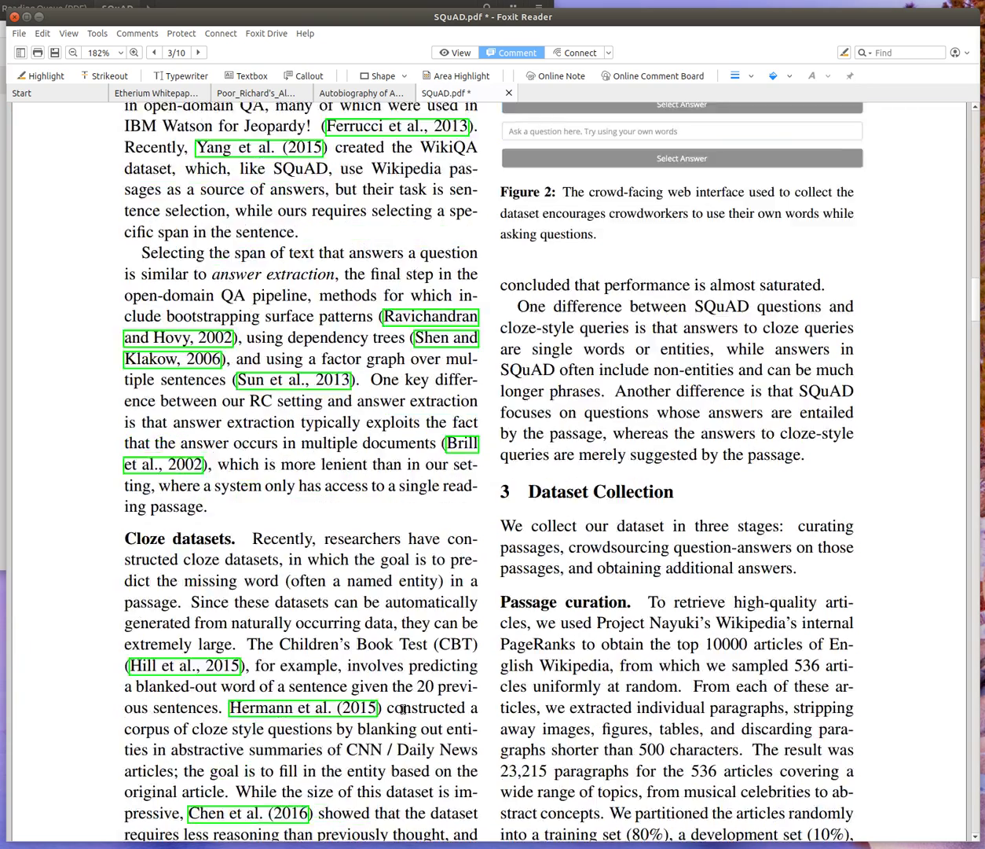
pyautogui.scroll(5, 612, 351)
pyautogui.scroll(7, 612, 352)
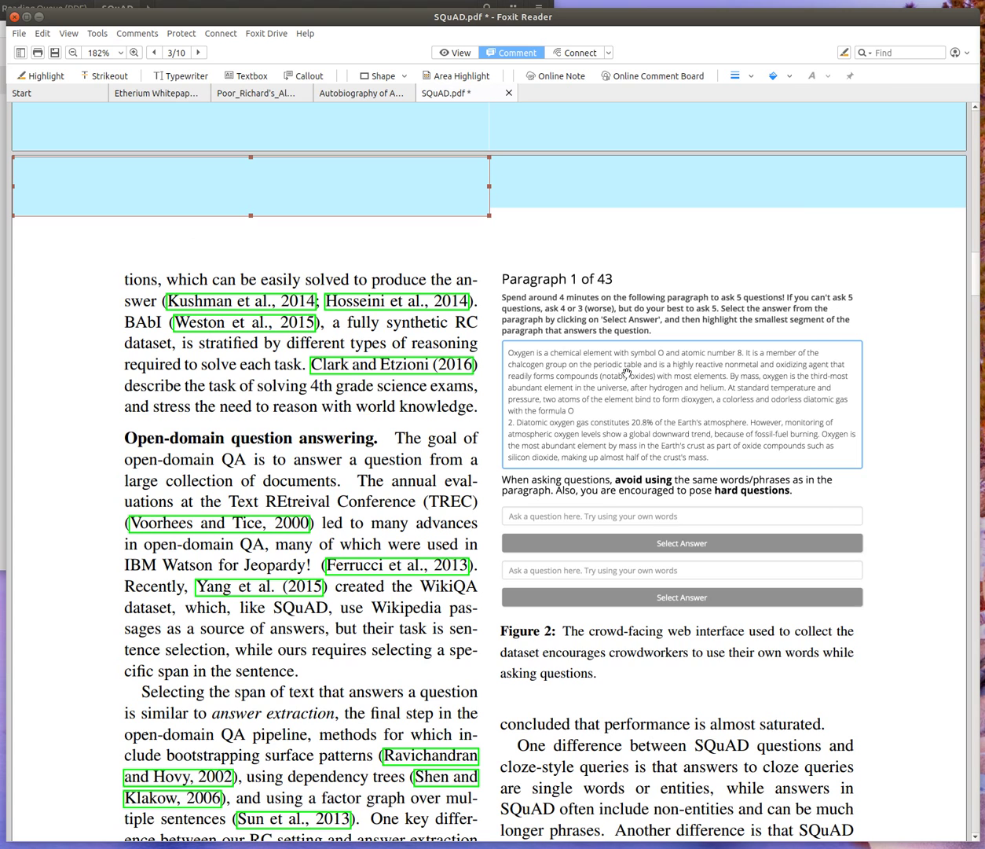